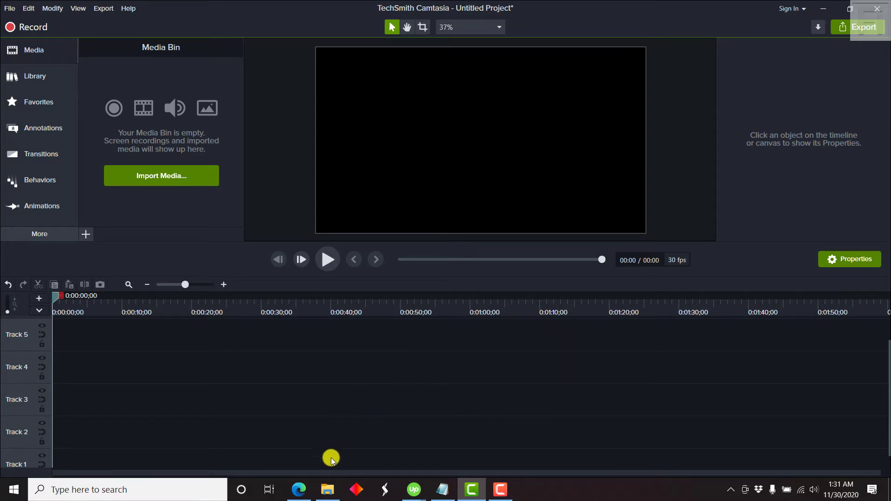
Import the MVI_5932 video from File Explorer into the Camtasia Media Bin.
{"action": "left_click", "coordinate": [328, 489]}
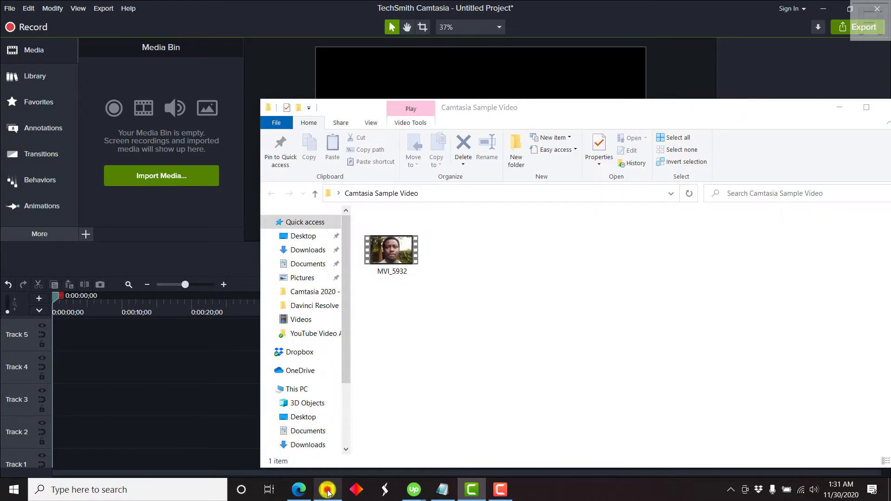
{"action": "left_click", "coordinate": [402, 253]}
{"action": "left_click_drag", "start_coordinate": [402, 259], "coordinate": [173, 139]}
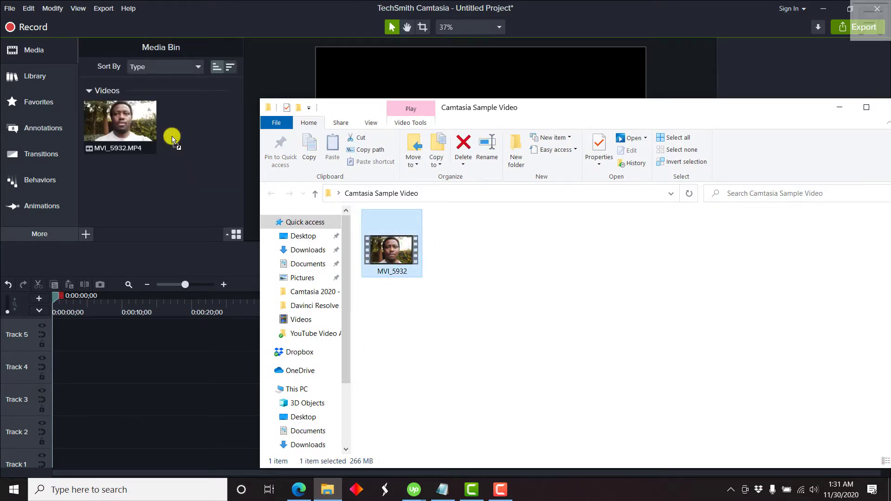
Place the MVI_5932 clip on Track 1 so it fills the canvas.
{"action": "left_click", "coordinate": [191, 132]}
{"action": "mouse_move", "coordinate": [118, 122]}
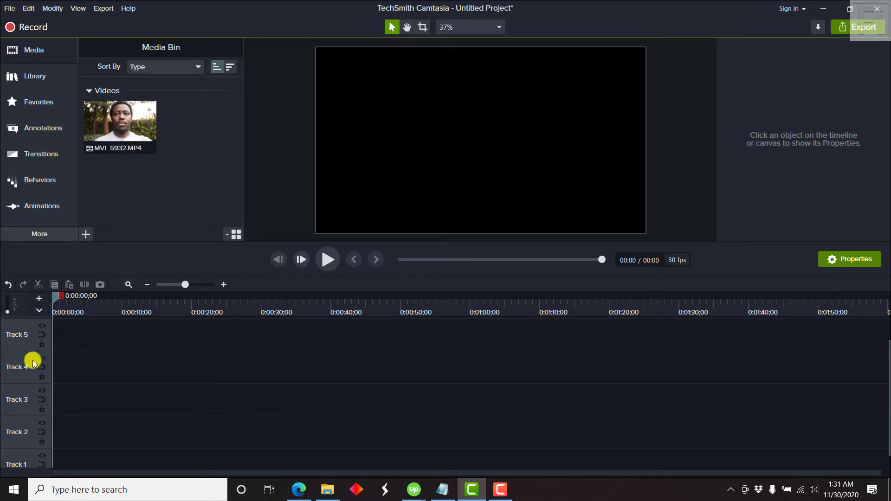
{"action": "left_click_drag", "start_coordinate": [98, 112], "coordinate": [17, 458]}
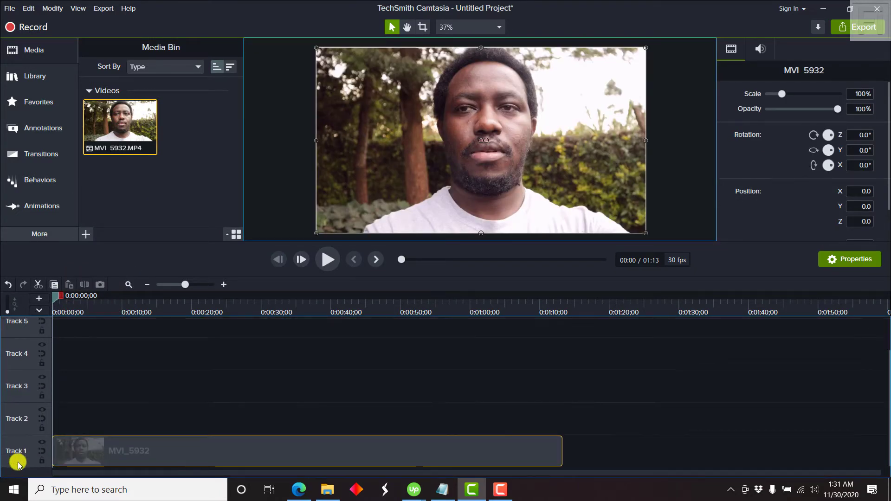
Remove the four empty tracks so only Track 1 with MVI_5932 remains, then deselect the clip.
{"action": "right_click", "coordinate": [150, 381]}
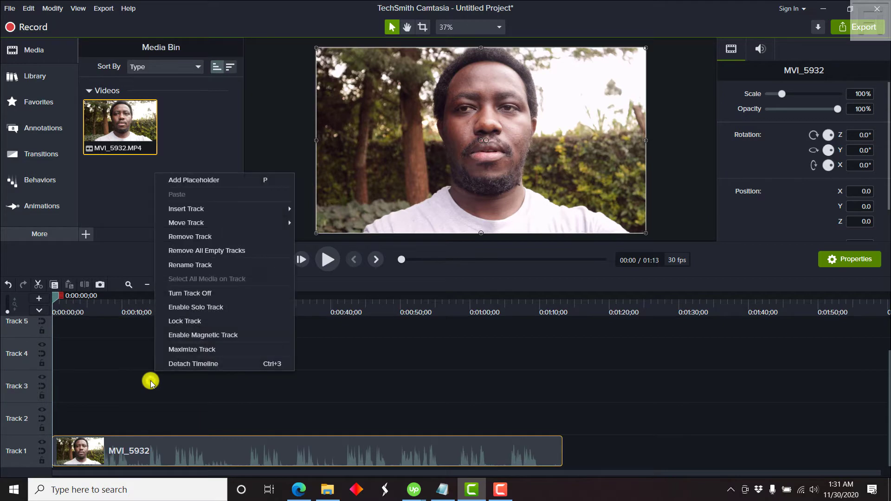
{"action": "left_click", "coordinate": [198, 251]}
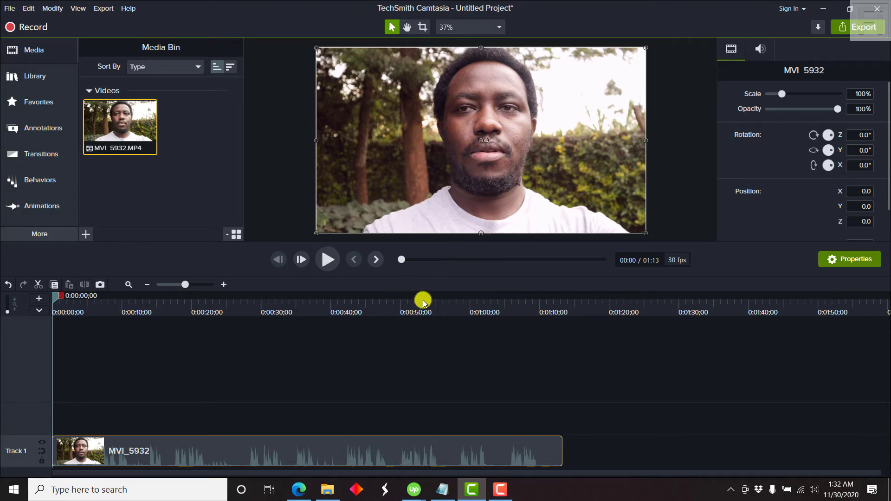
{"action": "left_click", "coordinate": [352, 389]}
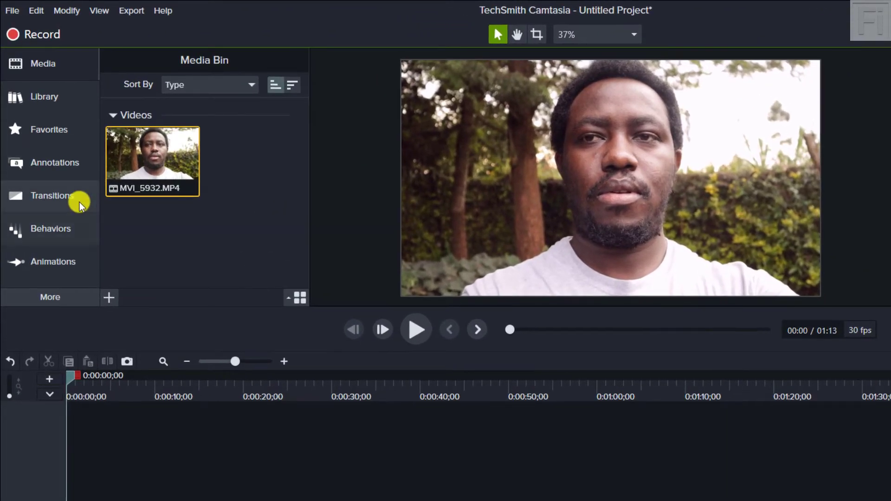
Add the Bold-style yellow circle shape at the start of a new Track 2 over the video.
{"action": "left_click", "coordinate": [43, 165]}
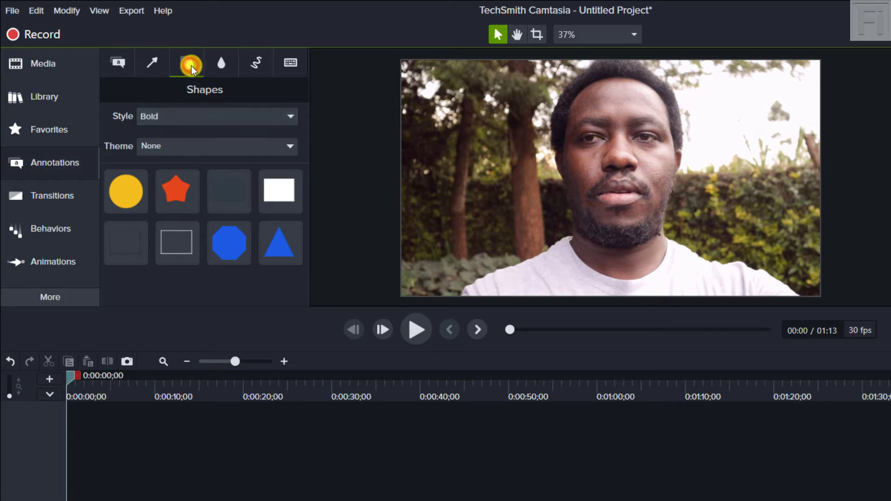
{"action": "left_click", "coordinate": [288, 121]}
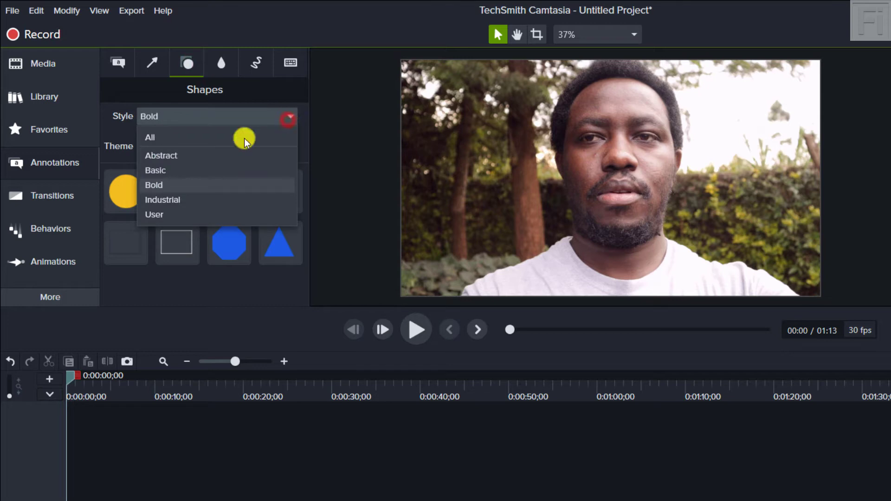
{"action": "left_click", "coordinate": [165, 184]}
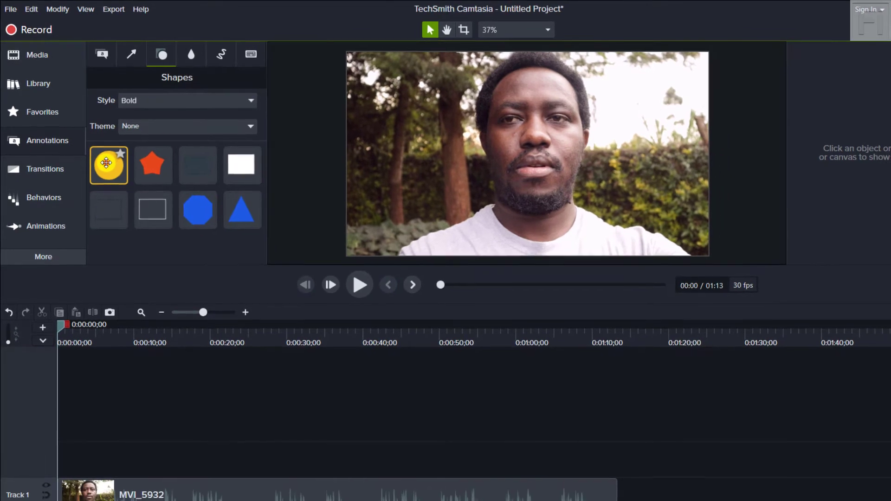
{"action": "left_click_drag", "start_coordinate": [127, 190], "coordinate": [109, 475]}
{"action": "left_click_drag", "start_coordinate": [94, 409], "coordinate": [54, 438]}
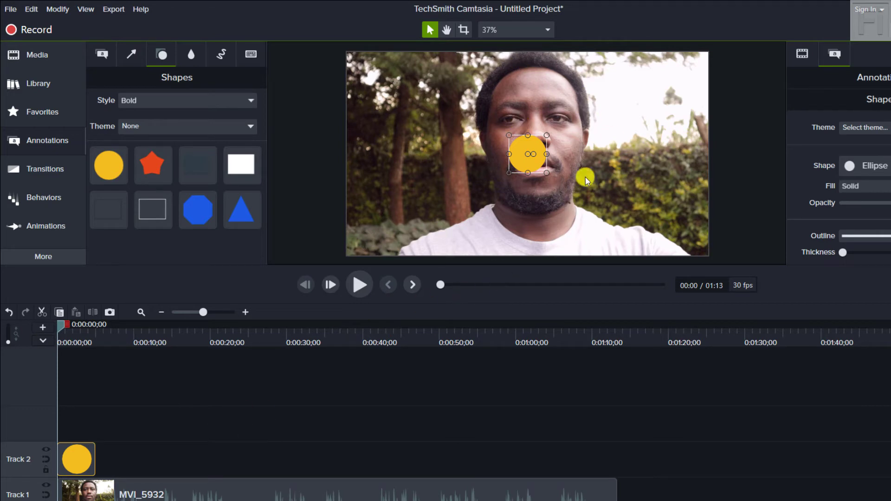
Extend the circle clip to the video's full 1:13 length and enlarge the circle over the face.
{"action": "left_click_drag", "start_coordinate": [92, 455], "coordinate": [614, 477]}
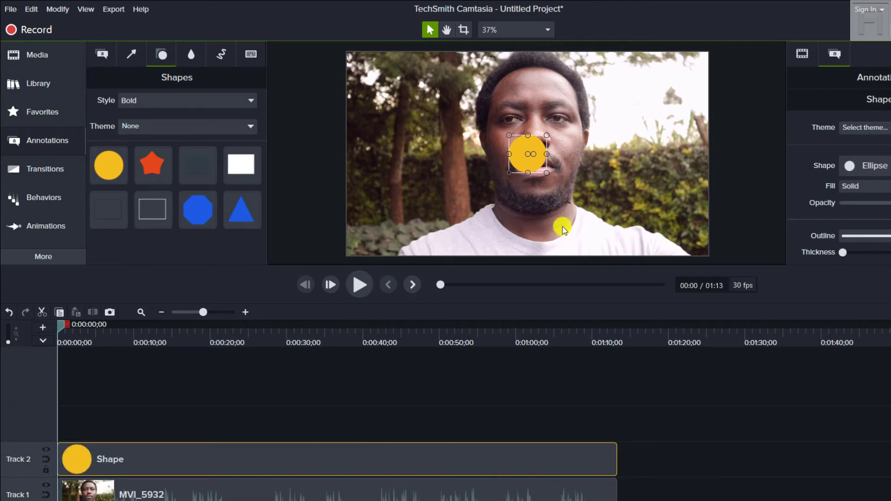
{"action": "left_click_drag", "start_coordinate": [616, 457], "coordinate": [635, 468]}
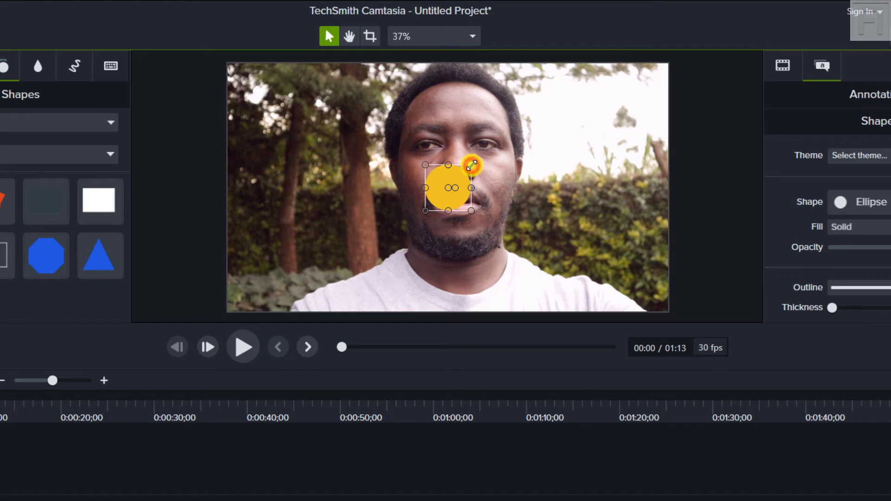
{"action": "left_click_drag", "start_coordinate": [472, 165], "coordinate": [573, 49]}
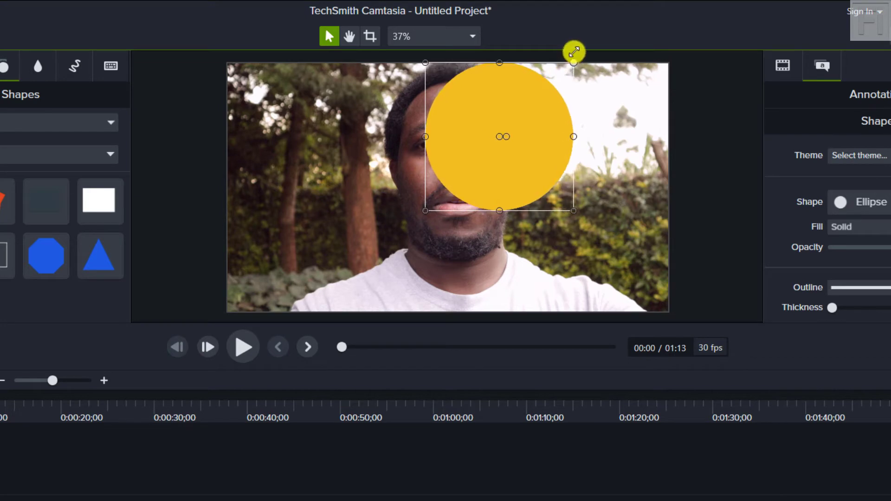
{"action": "left_click_drag", "start_coordinate": [426, 211], "coordinate": [326, 344]}
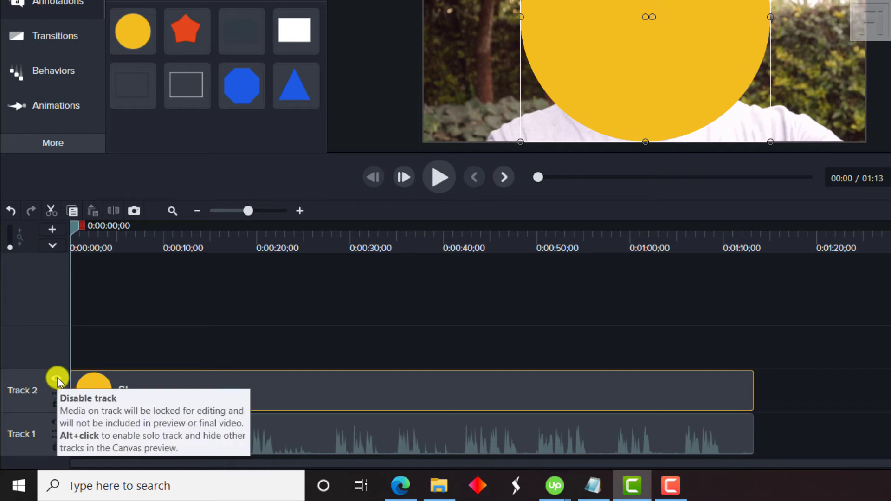
Toggle Track 2's visibility and lock off and back on, then bring up its Track Matte Mode menu.
{"action": "left_click", "coordinate": [57, 378]}
{"action": "left_click", "coordinate": [57, 378]}
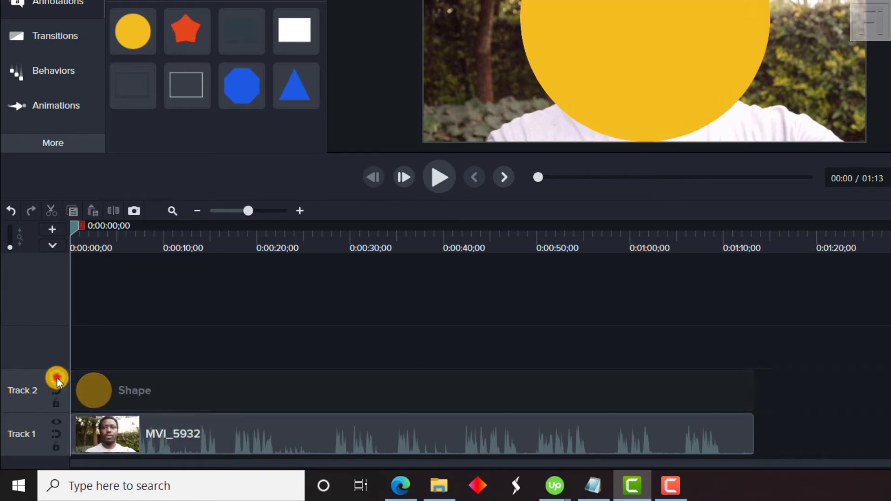
{"action": "left_click", "coordinate": [57, 405]}
{"action": "left_click", "coordinate": [57, 405]}
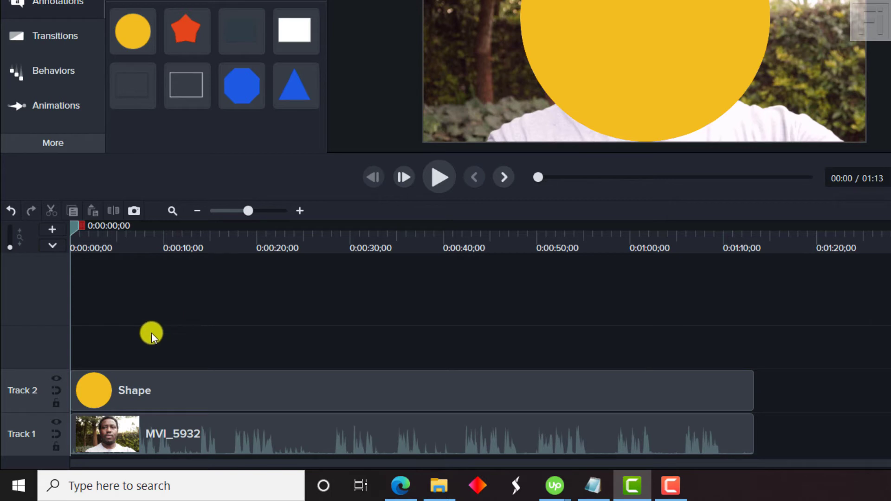
{"action": "left_click", "coordinate": [57, 379]}
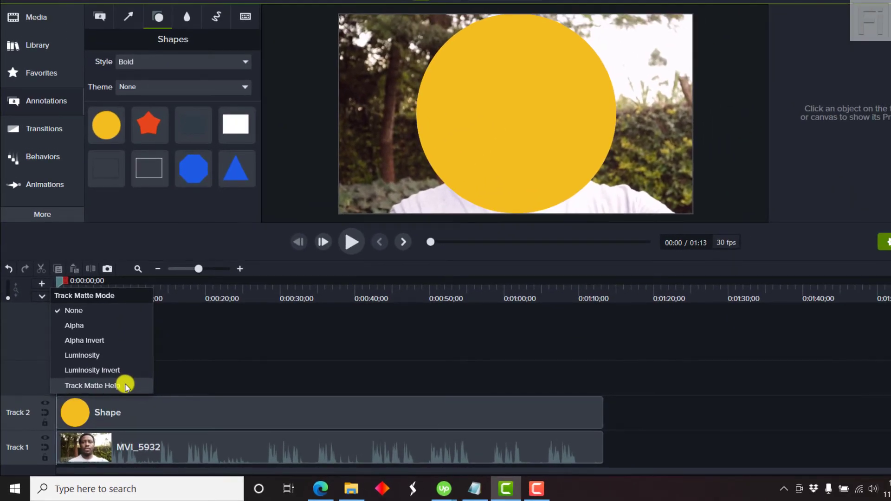
Set Track 2's matte to Alpha and scrub the playhead to preview the circle-masked video.
{"action": "left_click", "coordinate": [69, 326]}
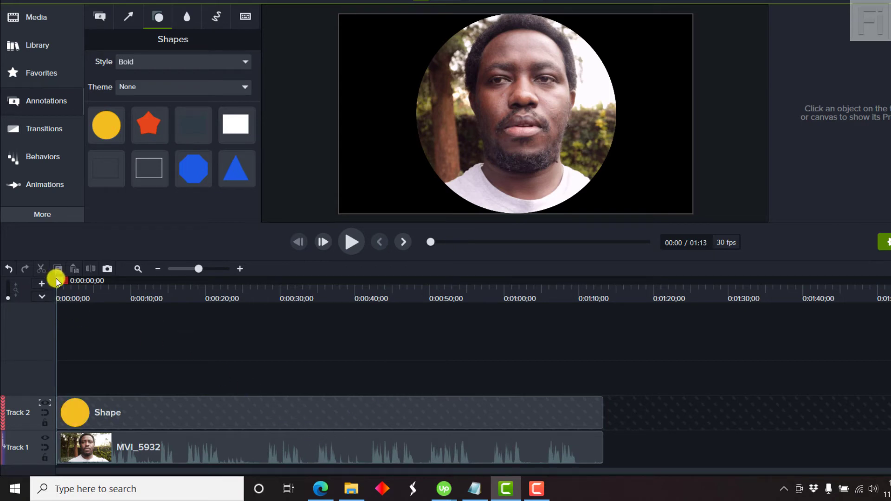
{"action": "left_click_drag", "start_coordinate": [58, 284], "coordinate": [66, 284]}
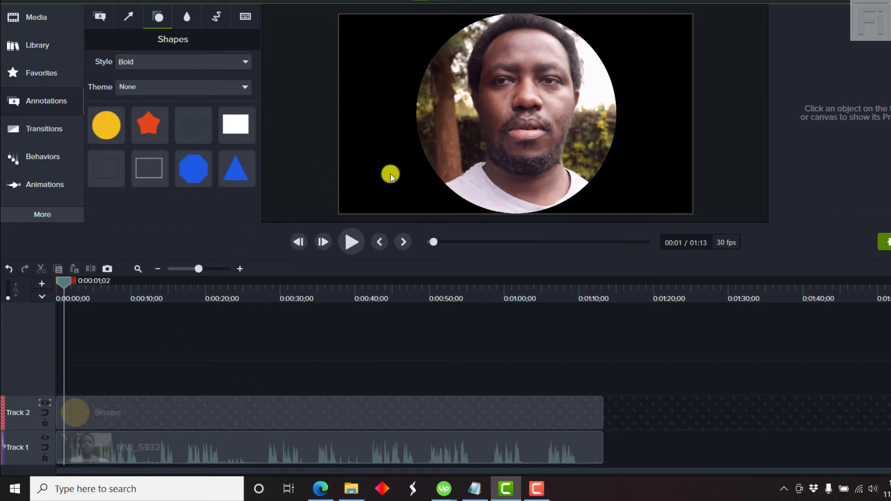
{"action": "left_click_drag", "start_coordinate": [65, 287], "coordinate": [24, 342]}
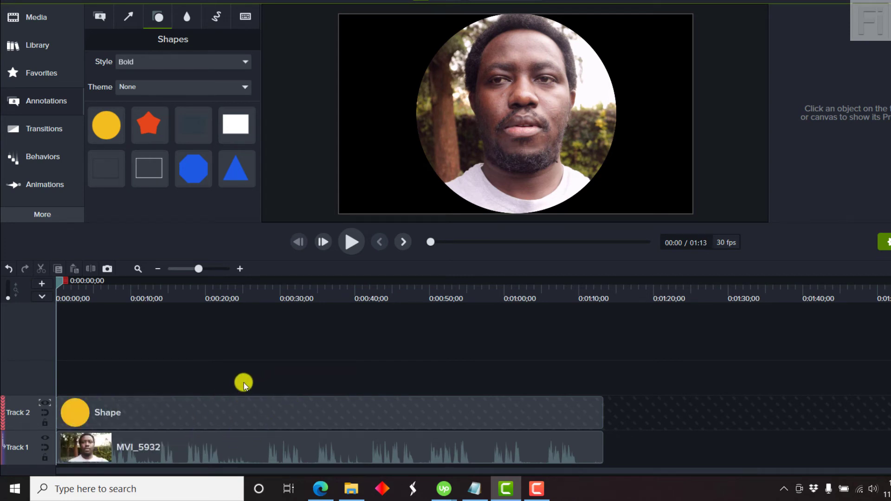
Group the Shape and MVI_5932 clips into Group 2 and set the Track Matte Mode to None.
{"action": "left_click", "coordinate": [226, 414]}
{"action": "left_click", "coordinate": [238, 440], "text": "ctrl"}
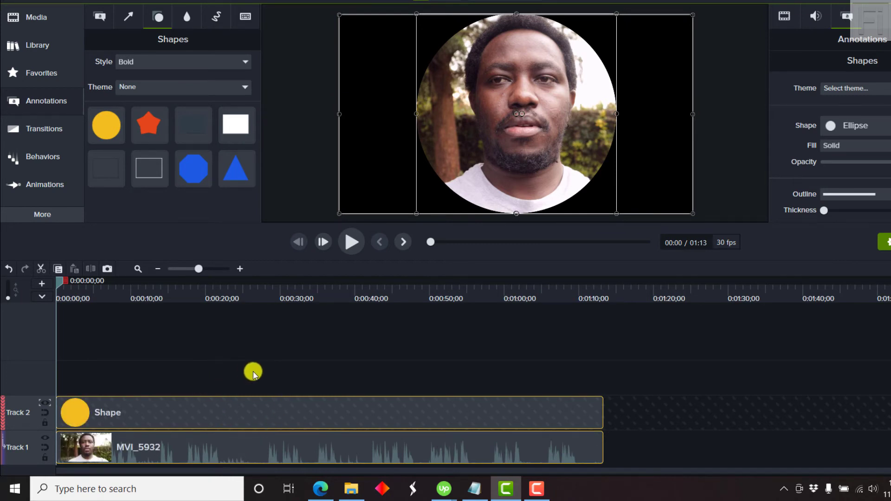
{"action": "left_click_drag", "start_coordinate": [253, 374], "coordinate": [252, 463]}
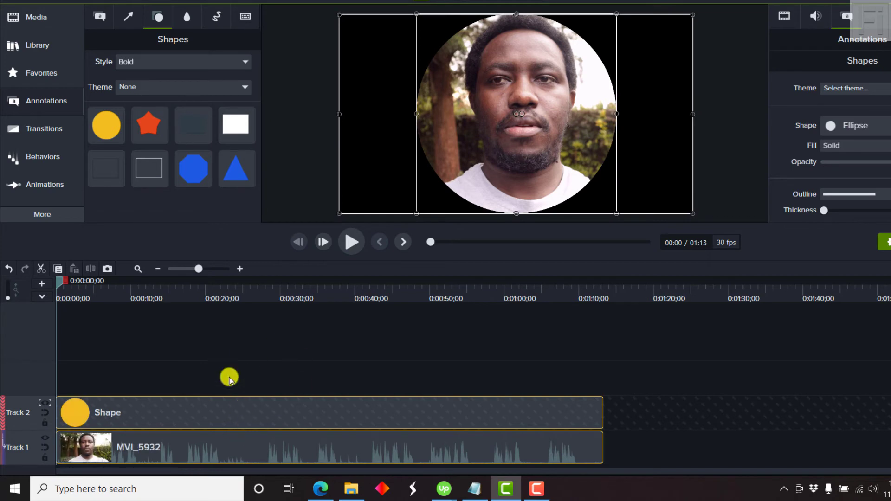
{"action": "right_click", "coordinate": [228, 410]}
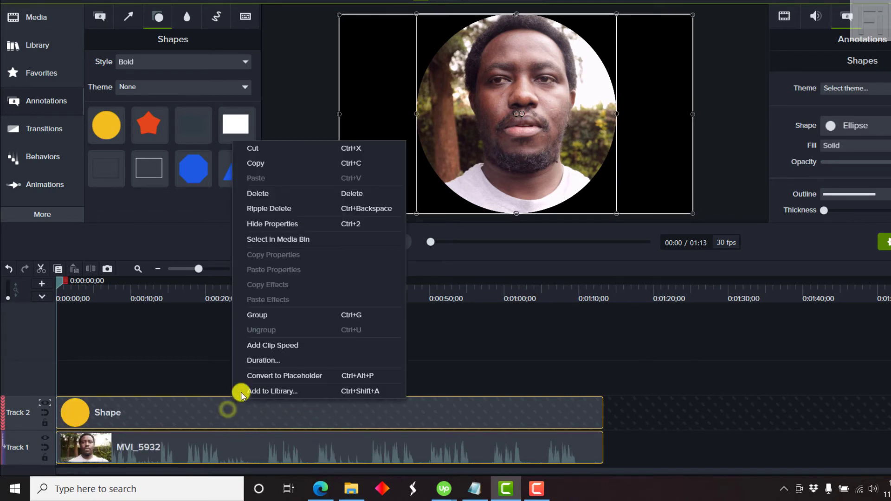
{"action": "left_click", "coordinate": [298, 317]}
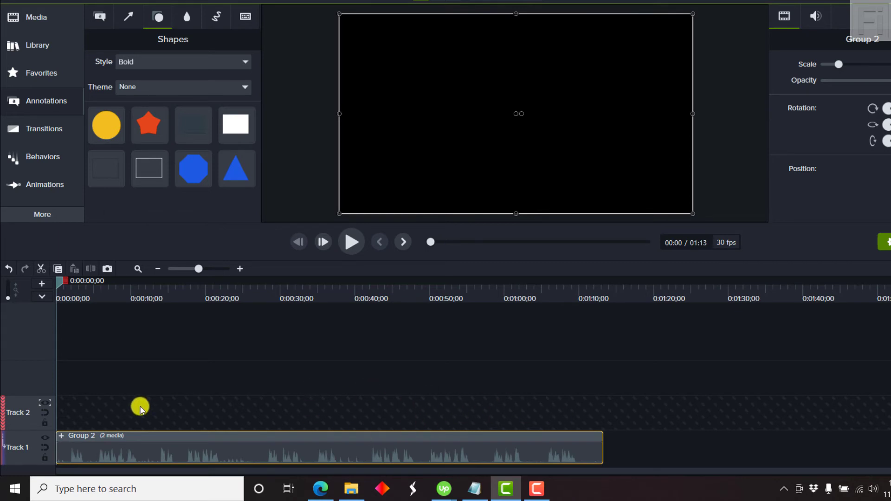
{"action": "left_click", "coordinate": [45, 406]}
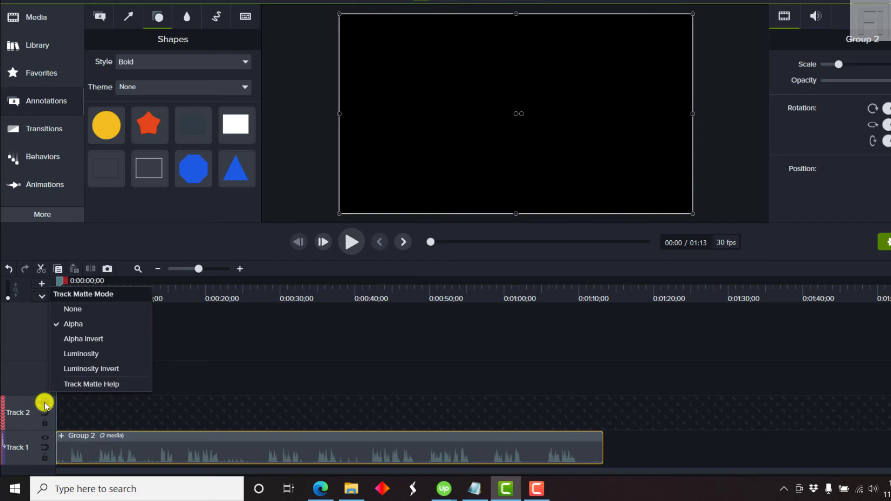
{"action": "left_click", "coordinate": [87, 311]}
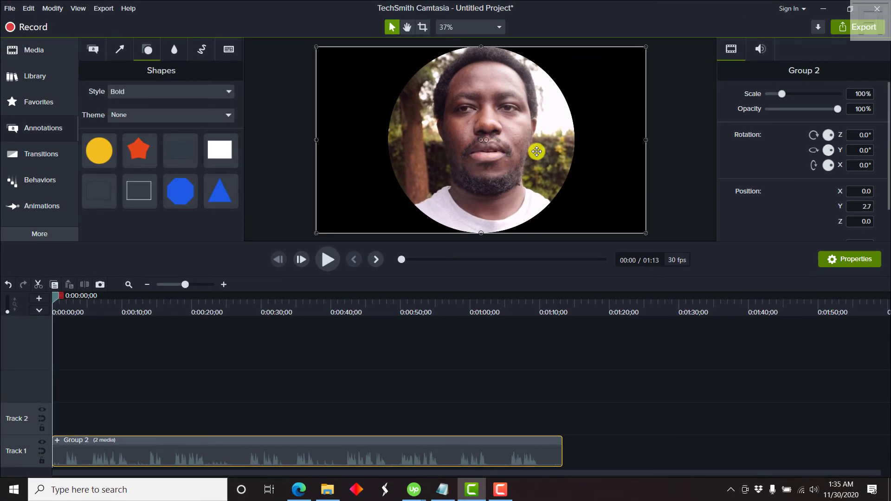
Scale the circle group to about 26% in the bottom-right corner and add a white rectangle shape.
{"action": "left_click", "coordinate": [646, 47]}
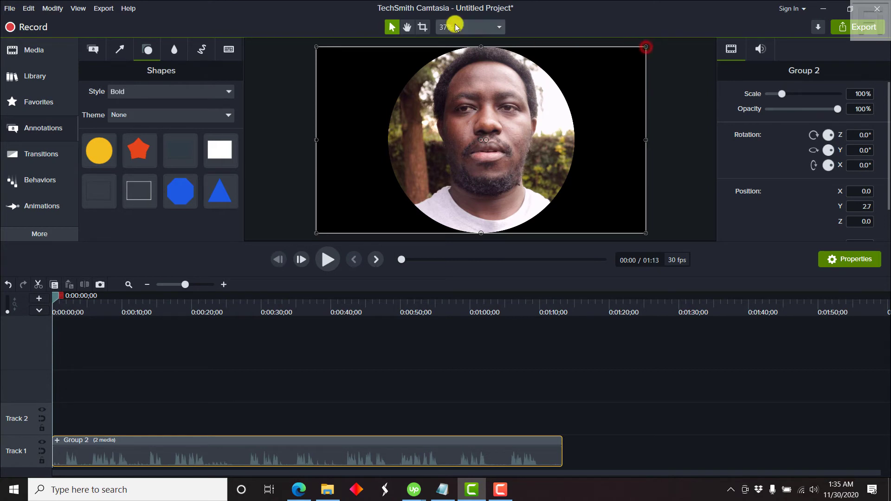
{"action": "left_click_drag", "start_coordinate": [316, 46], "coordinate": [578, 185]}
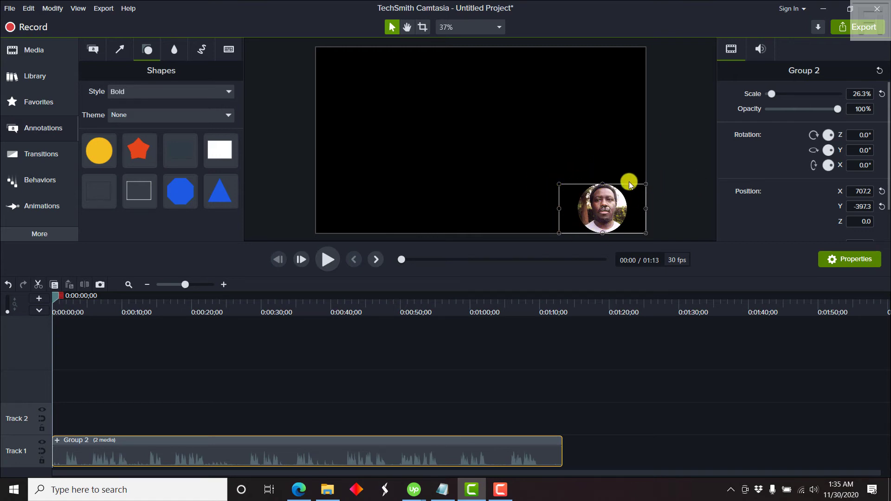
{"action": "left_click", "coordinate": [306, 379]}
{"action": "mouse_move", "coordinate": [225, 151]}
{"action": "left_mouse_down"}
{"action": "mouse_move", "coordinate": [165, 215]}
{"action": "mouse_move", "coordinate": [48, 415]}
{"action": "mouse_move", "coordinate": [562, 408]}
{"action": "left_mouse_up"}
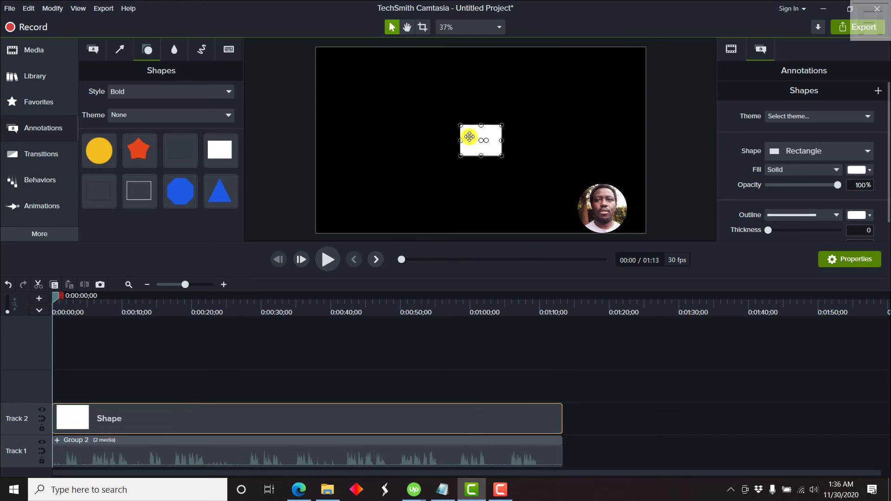
Stretch the white rectangle to fill the canvas, move Group 2 above it, and remove empty tracks.
{"action": "left_click_drag", "start_coordinate": [461, 123], "coordinate": [316, 48]}
{"action": "left_click_drag", "start_coordinate": [500, 155], "coordinate": [645, 232]}
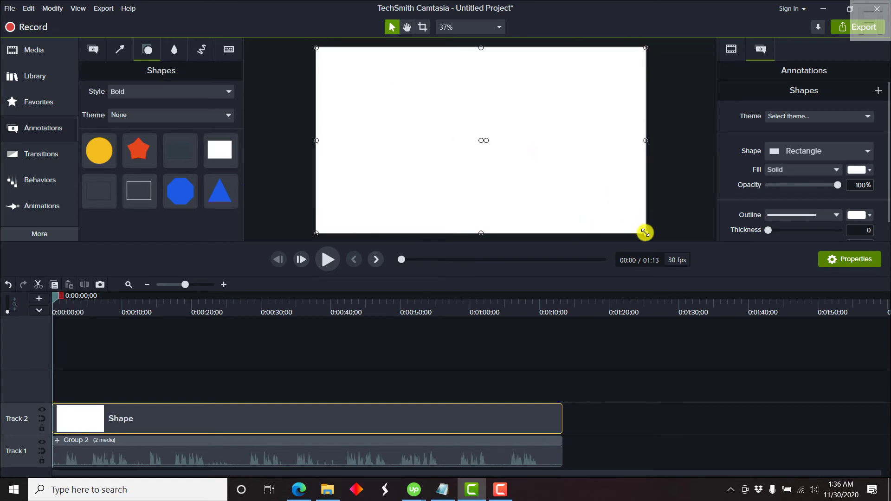
{"action": "left_click_drag", "start_coordinate": [379, 453], "coordinate": [348, 404]}
{"action": "left_click_drag", "start_coordinate": [413, 436], "coordinate": [291, 462]}
{"action": "right_click", "coordinate": [195, 384]}
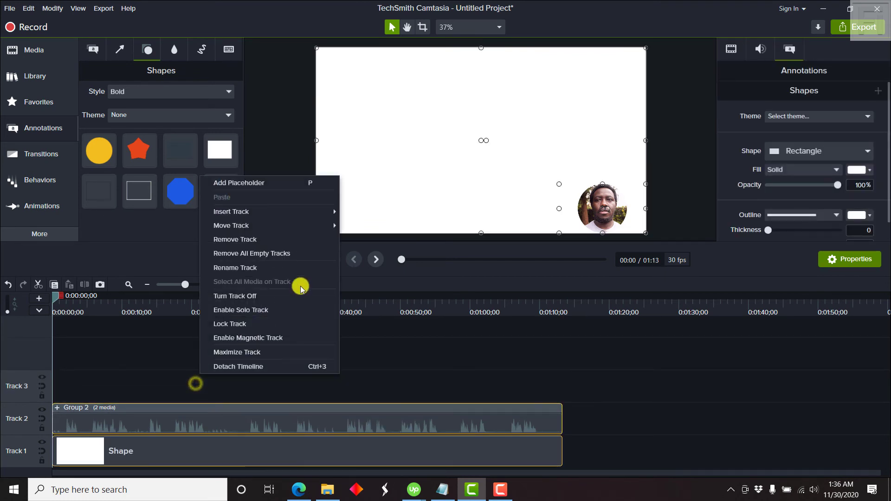
{"action": "left_click", "coordinate": [282, 255]}
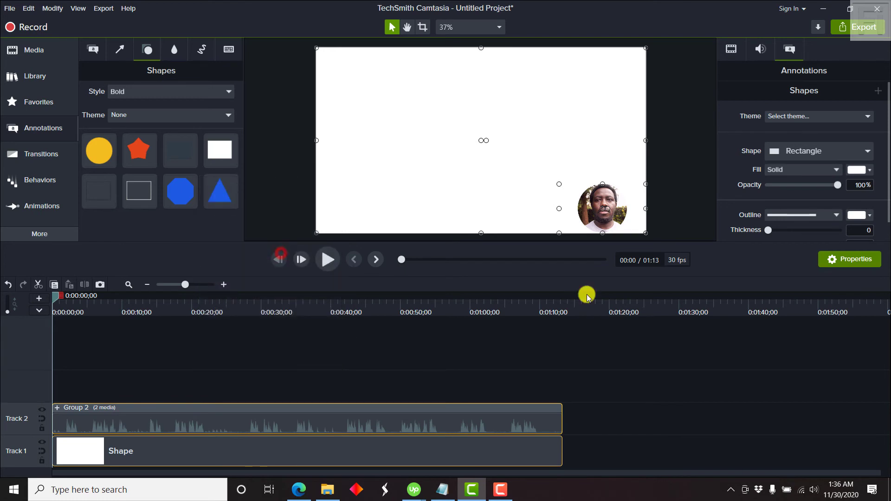
{"action": "left_click", "coordinate": [470, 342]}
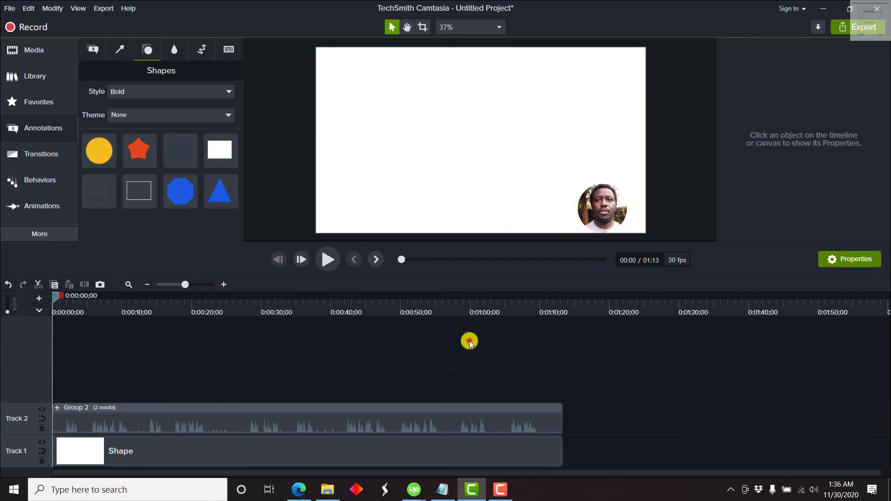
Shrink the face bubble group to 20.9% scale, tucked into the bottom-right corner of the white frame.
{"action": "left_click", "coordinate": [590, 205]}
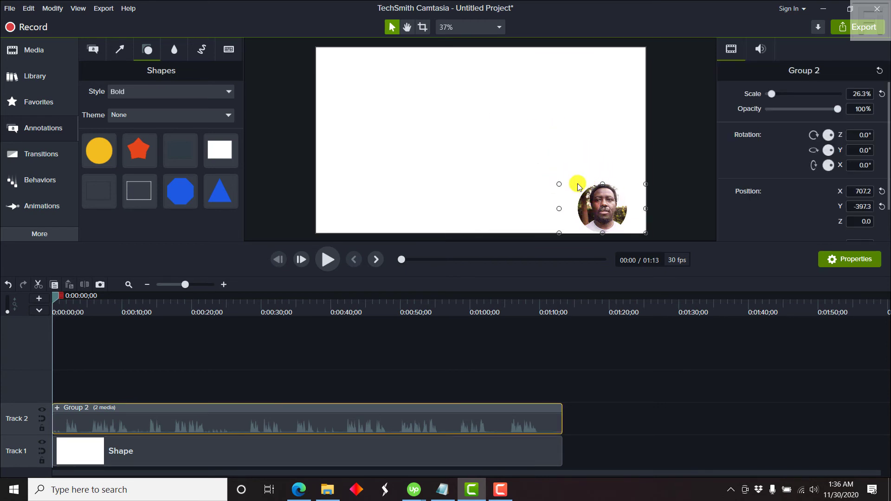
{"action": "left_click_drag", "start_coordinate": [558, 183], "coordinate": [577, 194]}
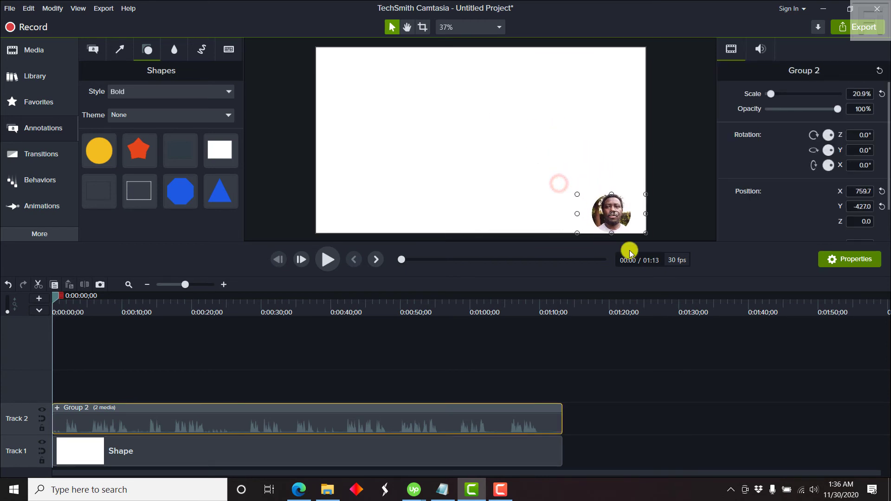
{"action": "left_click", "coordinate": [559, 348]}
{"action": "left_click", "coordinate": [610, 214]}
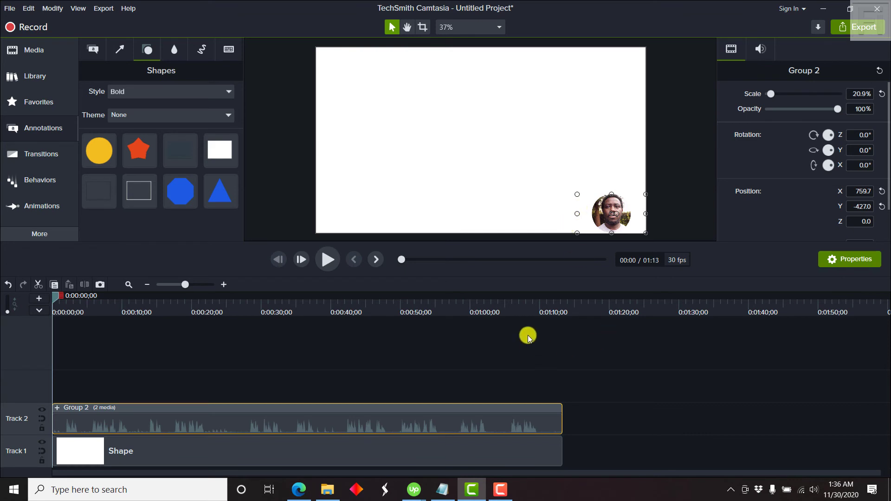
{"action": "left_click", "coordinate": [332, 385]}
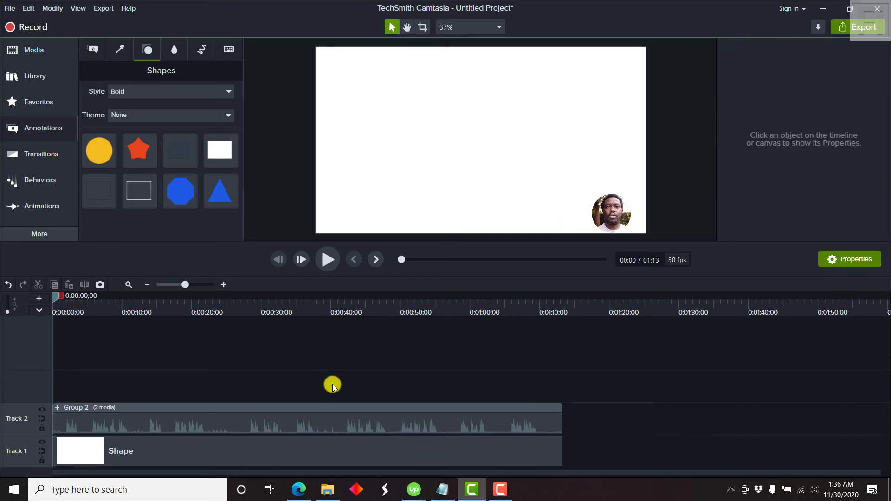
{"action": "left_click", "coordinate": [615, 227]}
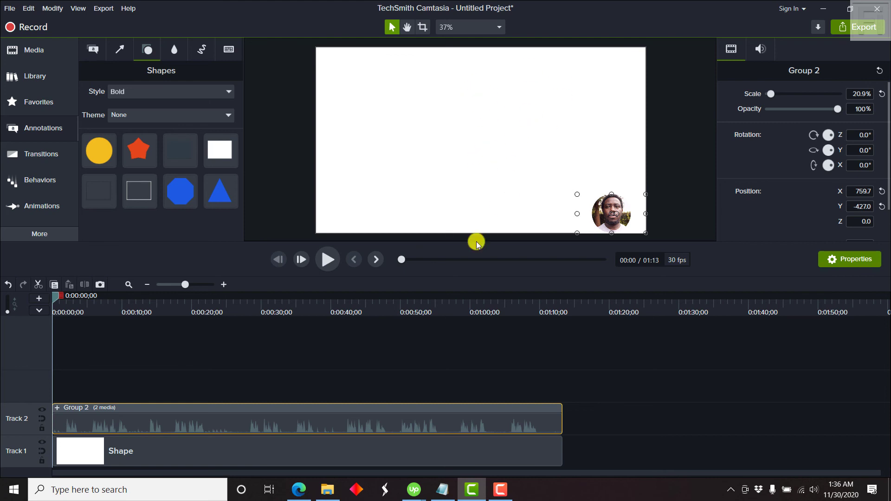
{"action": "left_click", "coordinate": [409, 360]}
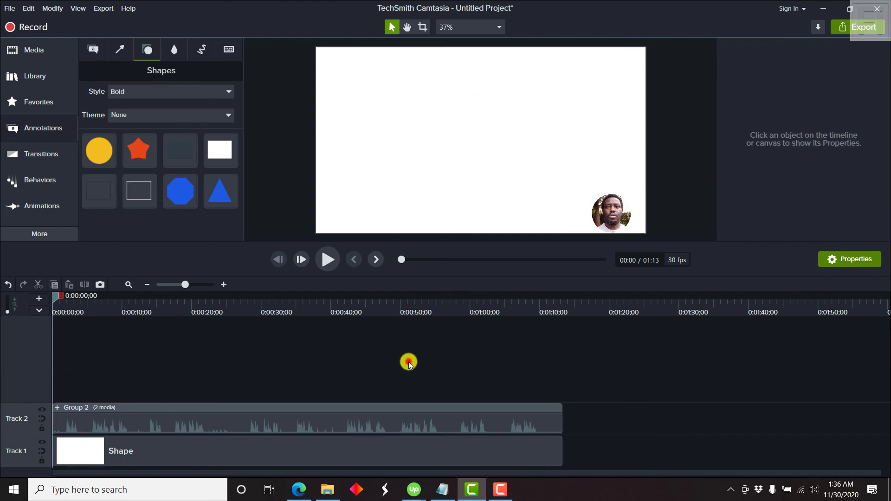
{"action": "left_click", "coordinate": [316, 430]}
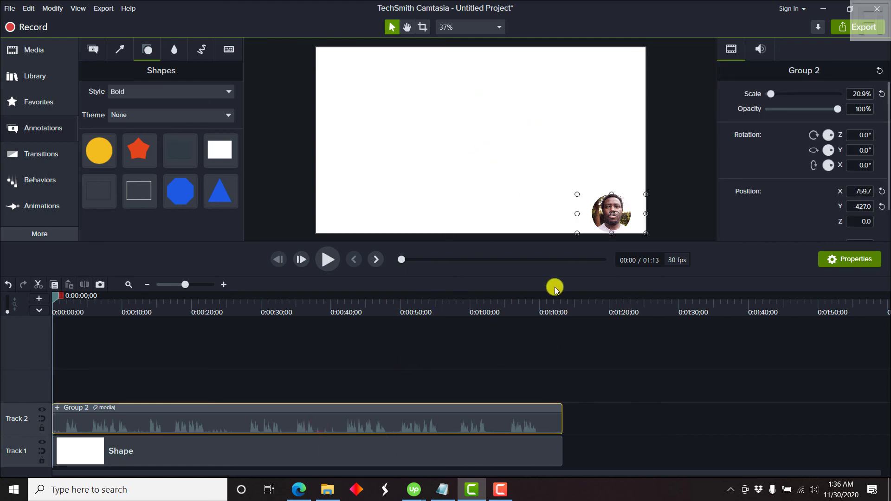